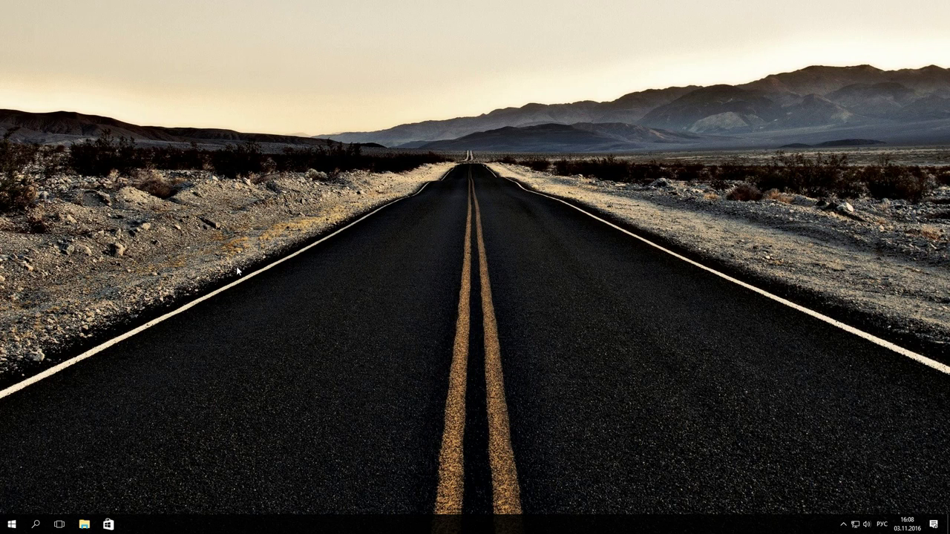
Open the Recovery section of Control Panel and bring up the system restore configuration (Настройка восстановления системы)
right_click(10, 528)
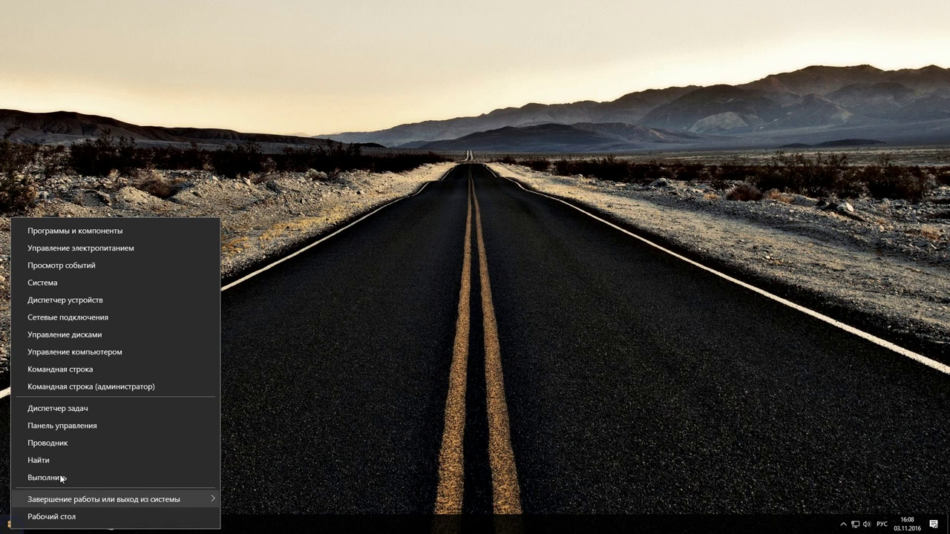
left_click(73, 426)
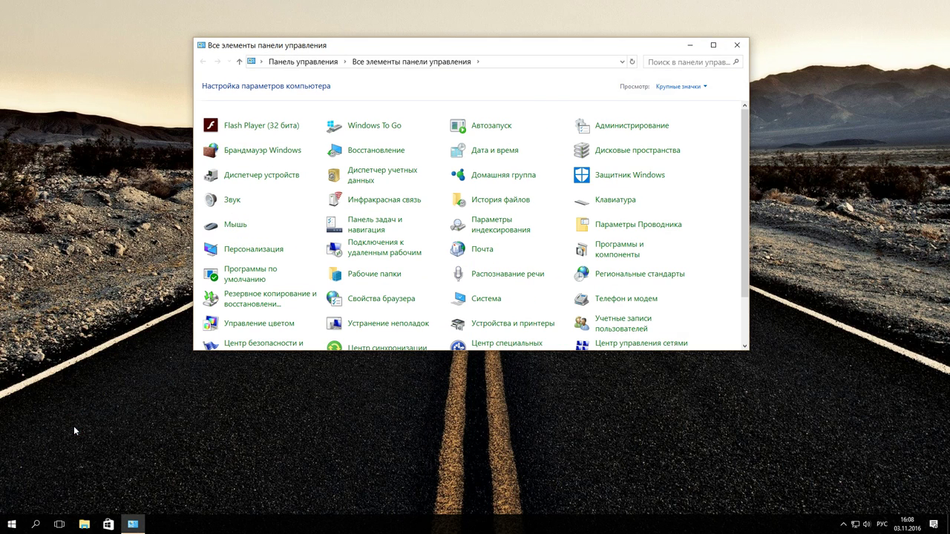
left_click(677, 87)
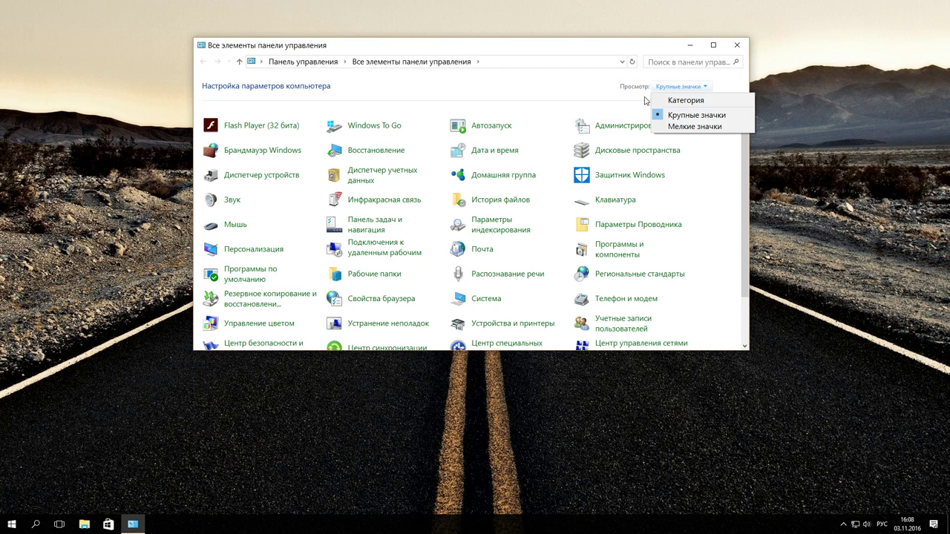
left_click(366, 151)
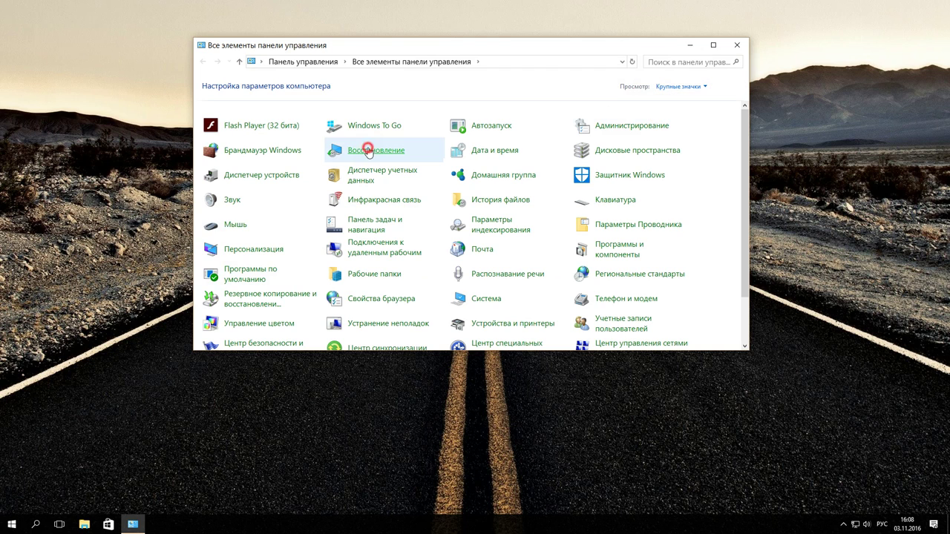
left_click(369, 151)
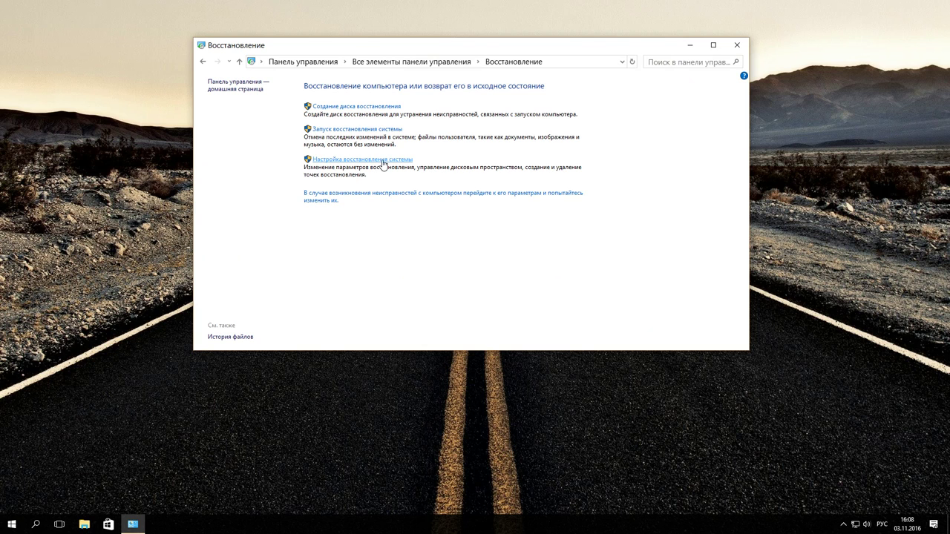
left_click(371, 161)
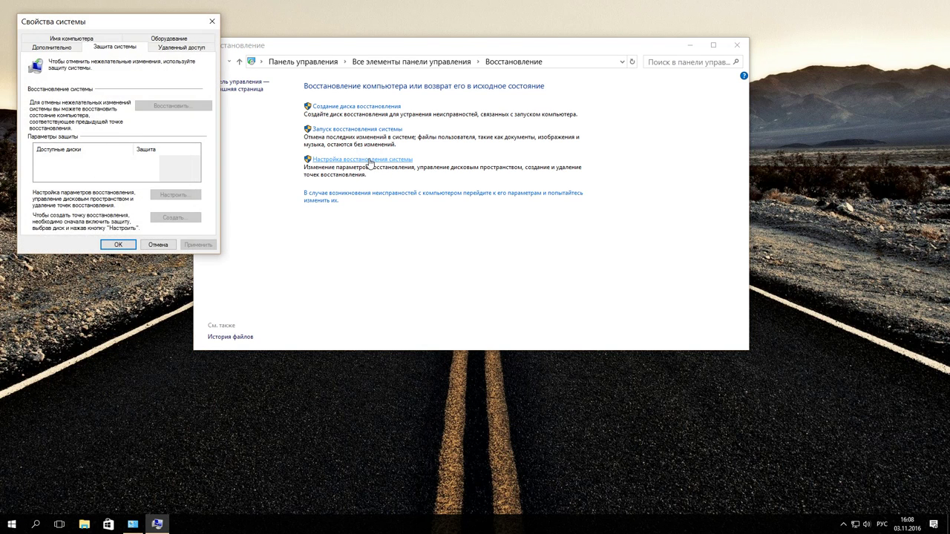
left_click_drag(139, 24, 387, 87)
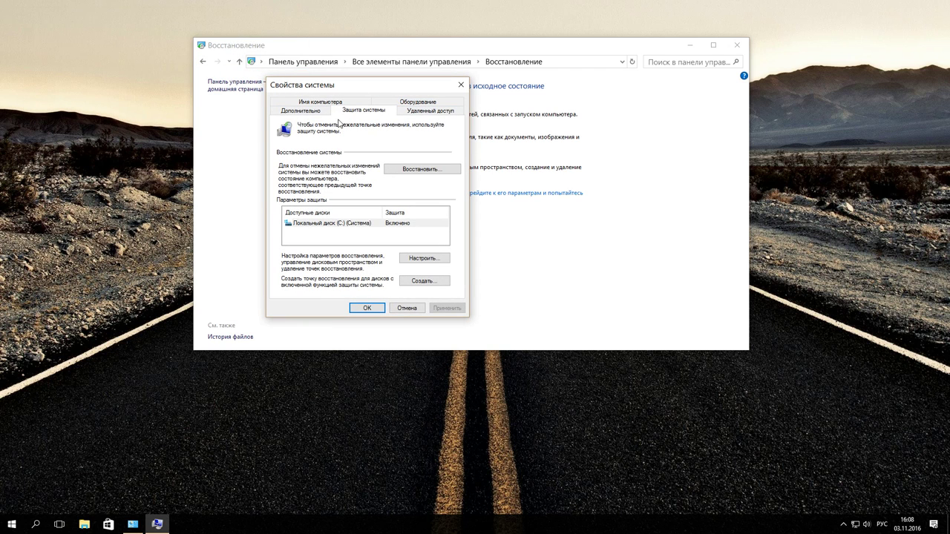
Create a restore point for the system disk with the description "Точка восстановления"
left_click(435, 281)
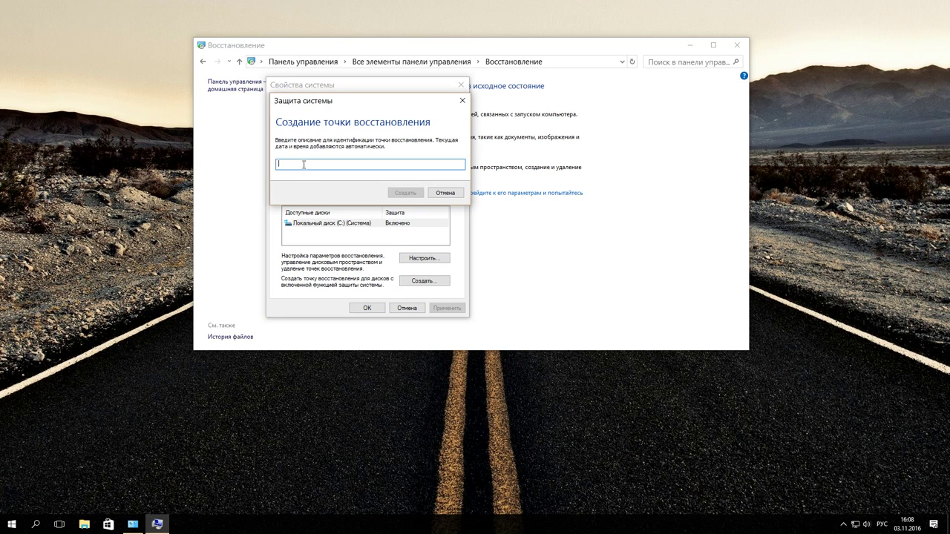
type("Точка восстановления")
left_click(397, 196)
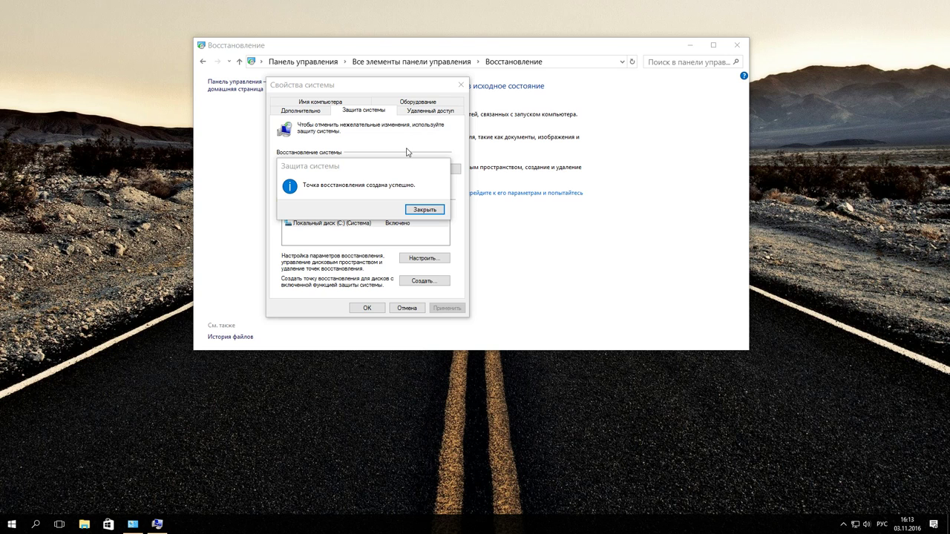
left_click(439, 178)
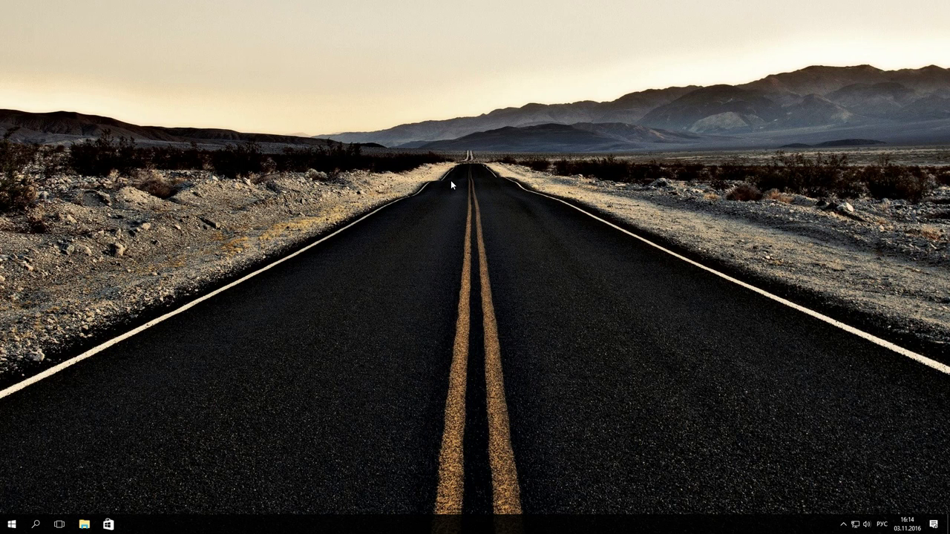
Open Task Scheduler (Планировщик заданий) from the administrative tools in Control Panel
right_click(11, 524)
left_click(77, 423)
left_click(643, 127)
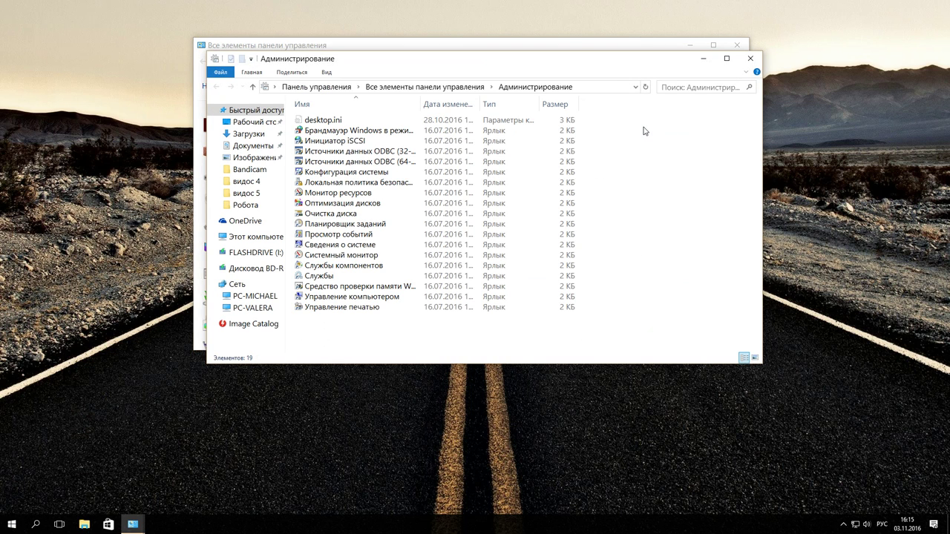
double_click(335, 228)
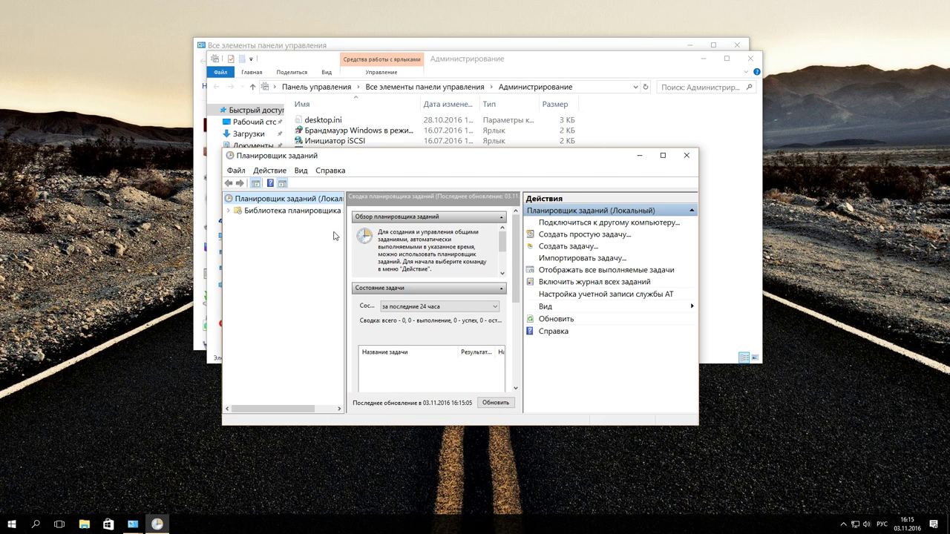
Open the SystemRestore folder under Microsoft > Windows in the Task Scheduler library
double_click(273, 213)
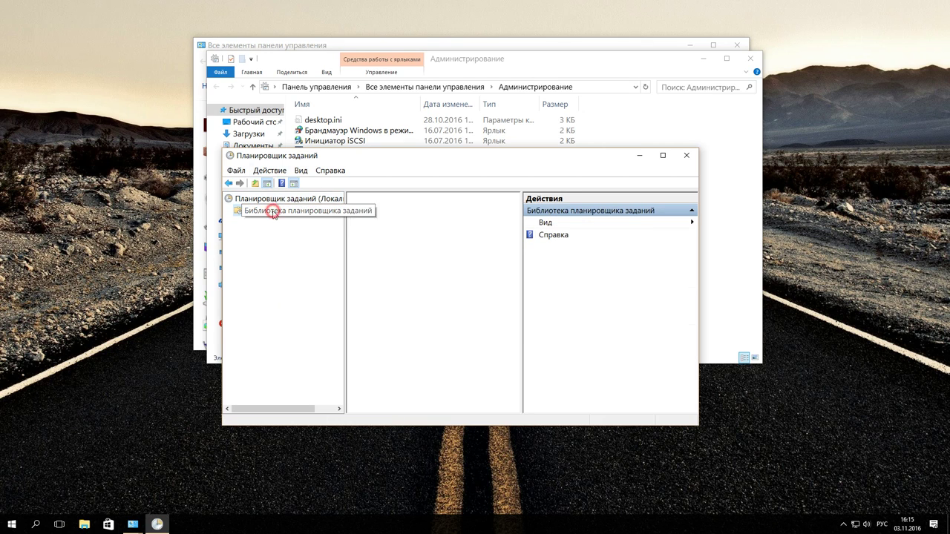
left_click(271, 224)
double_click(272, 223)
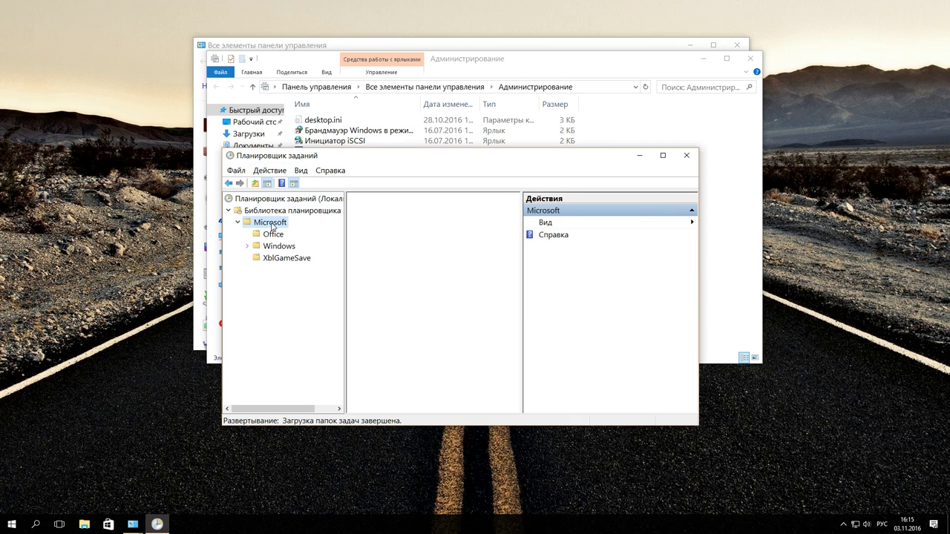
double_click(279, 246)
scroll(323, 279, "down", 12)
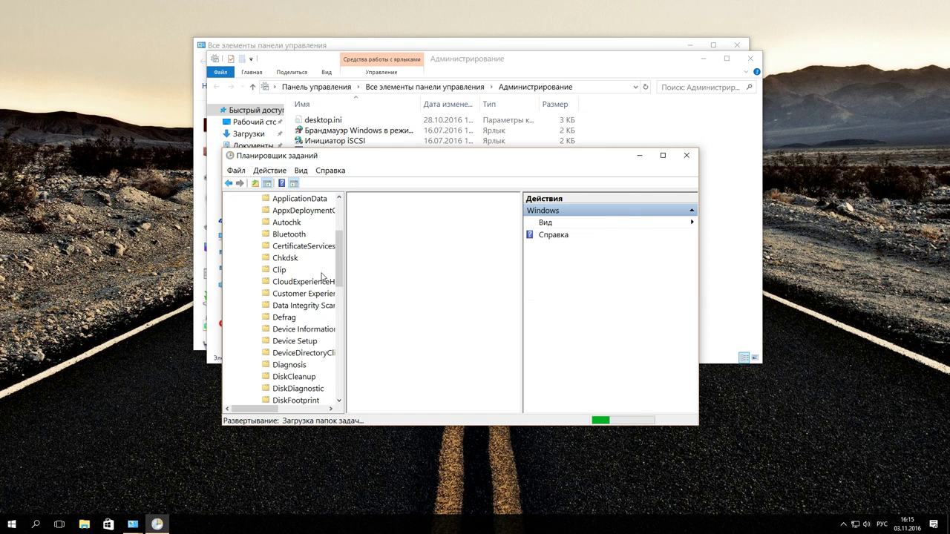
scroll(322, 280, "down", 7)
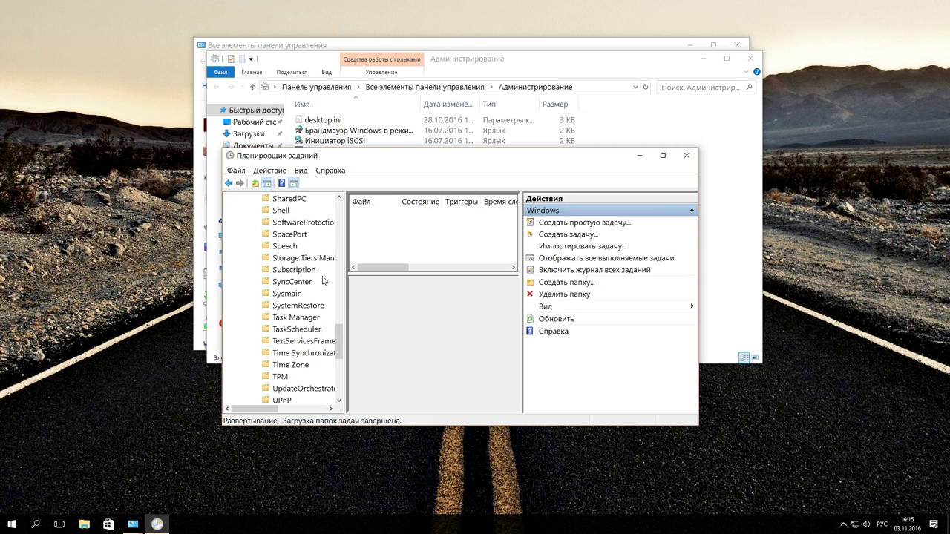
left_click(293, 307)
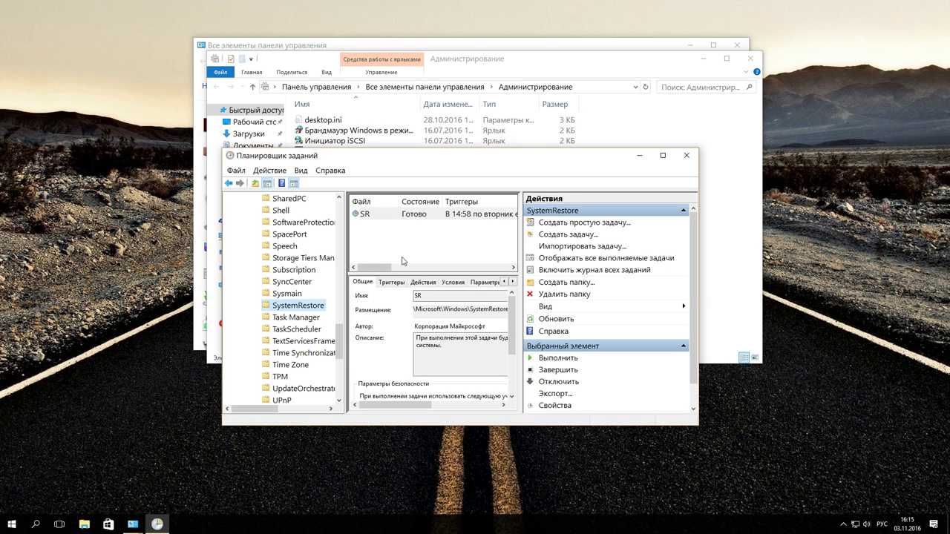
Open the properties of the SR task and display its triggers (Триггеры)
right_click(399, 217)
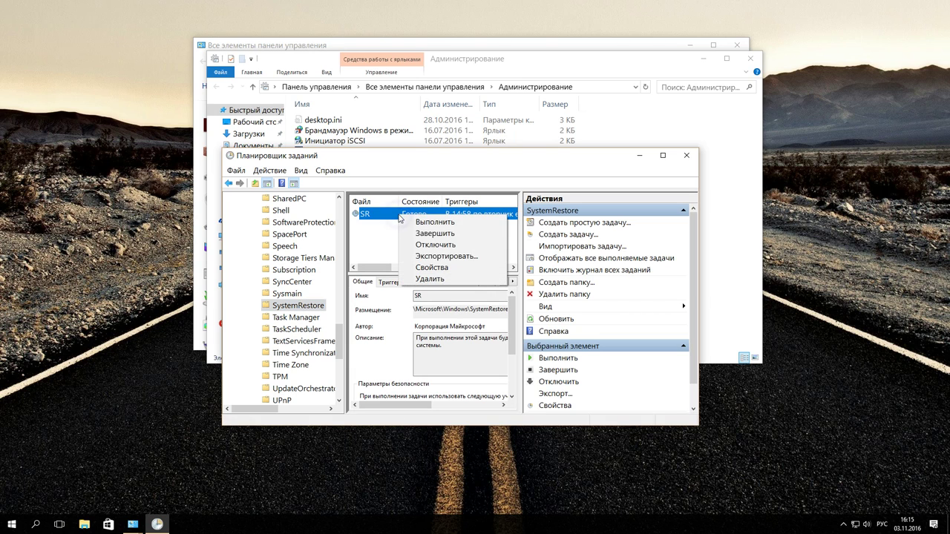
left_click(436, 267)
left_click_drag(239, 23, 432, 115)
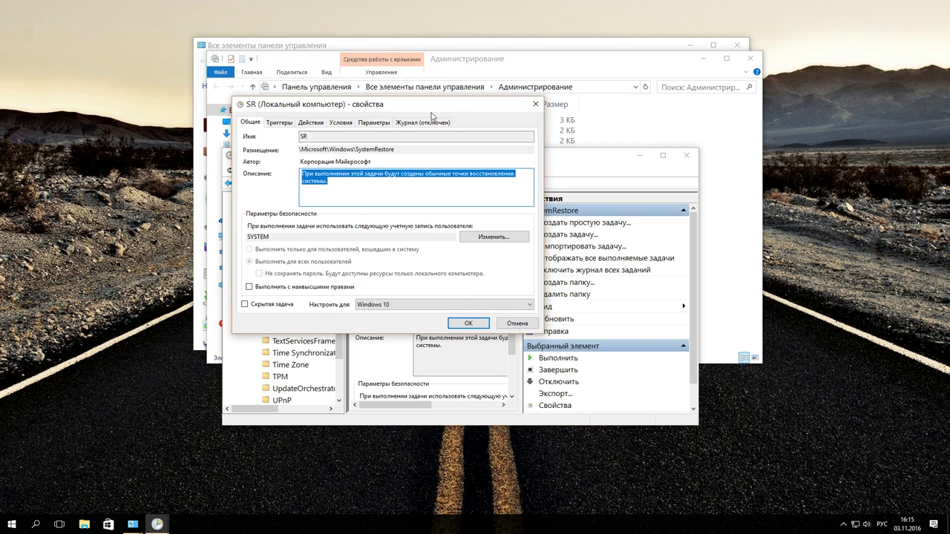
left_click(285, 125)
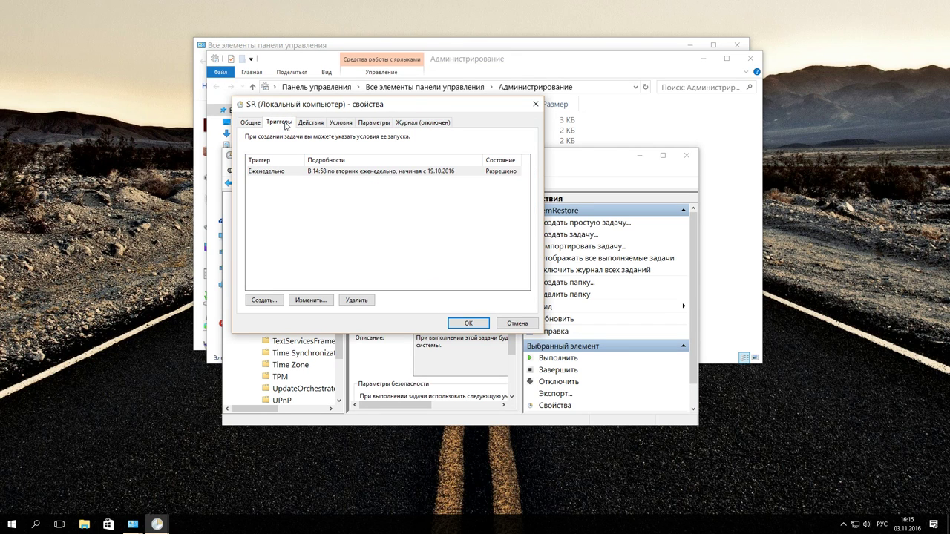
Start a new trigger for the SR task and review the available options for when the task begins
left_click(276, 300)
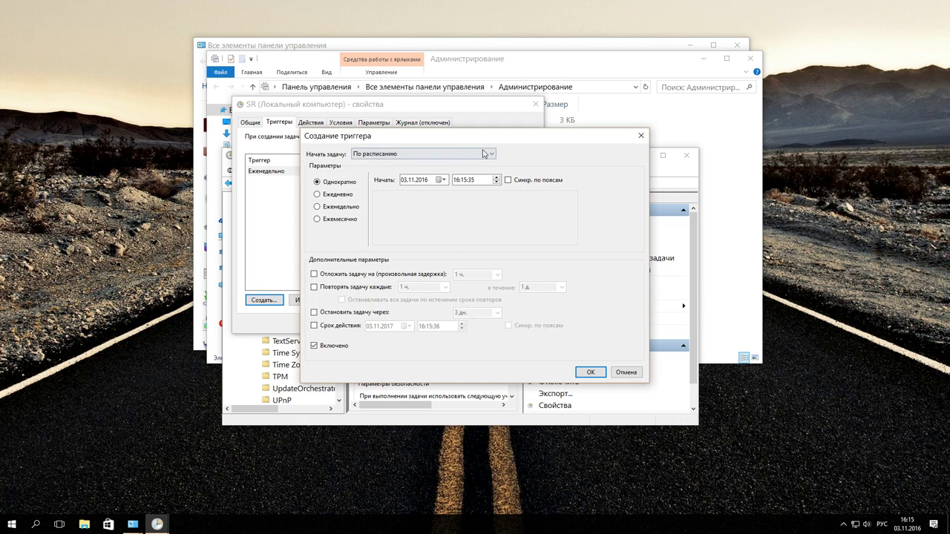
left_click(389, 153)
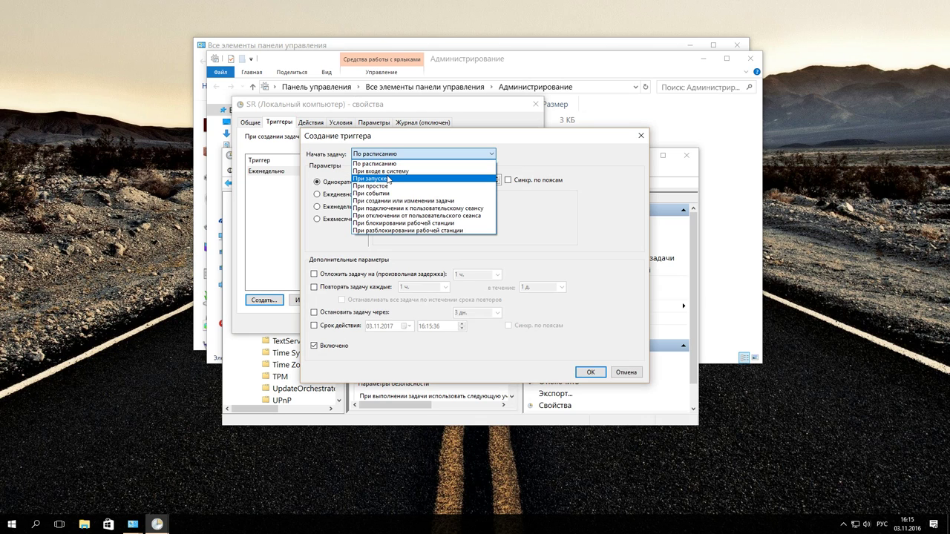
left_click(460, 158)
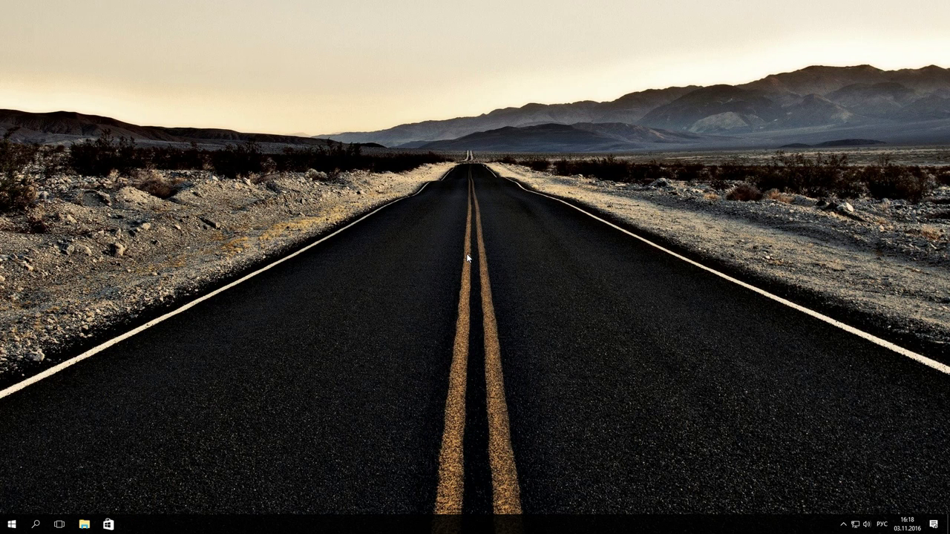
Launch System Restore (Запуск восстановления системы) from the Recovery section of Control Panel
right_click(11, 523)
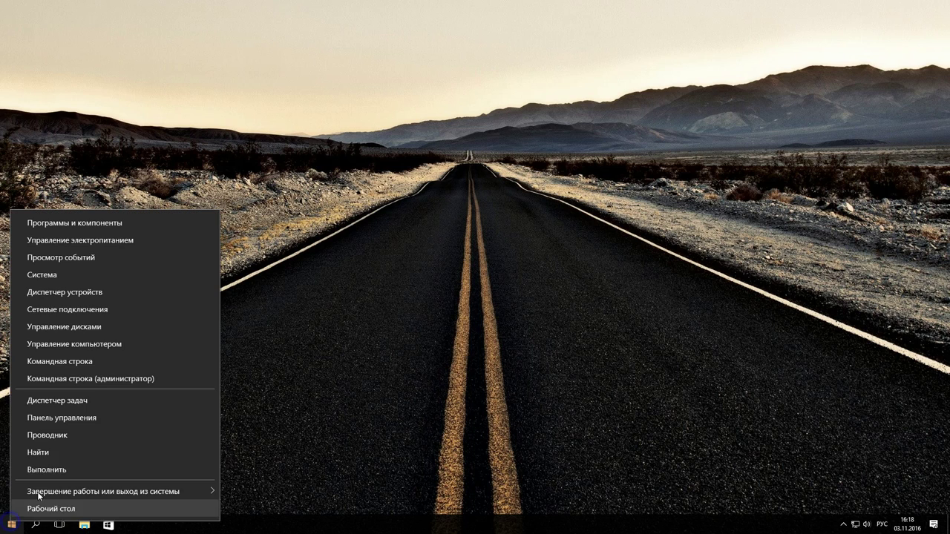
left_click(60, 420)
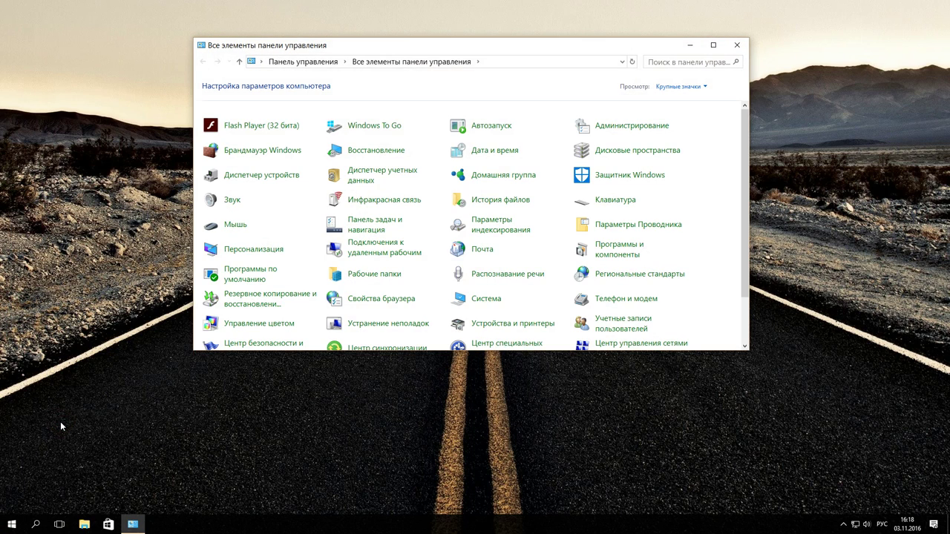
left_click(371, 151)
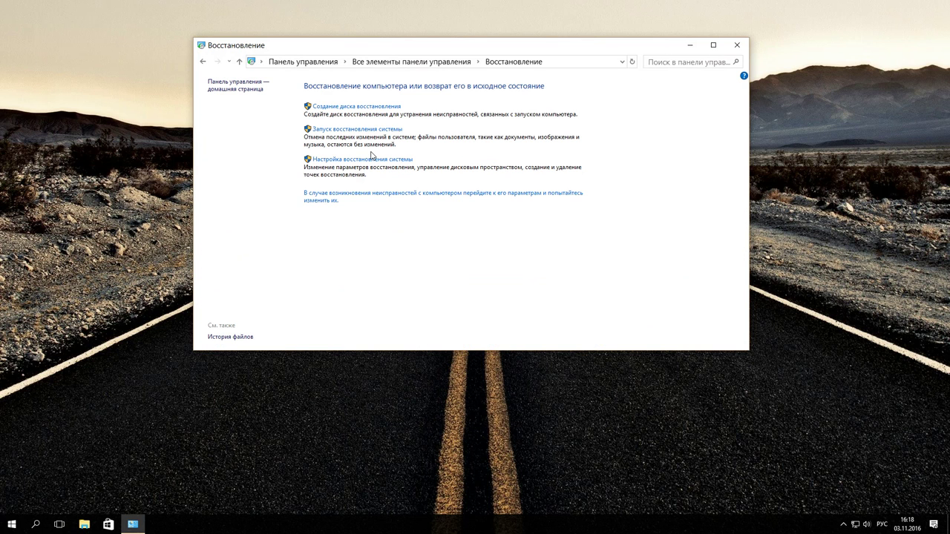
left_click(353, 130)
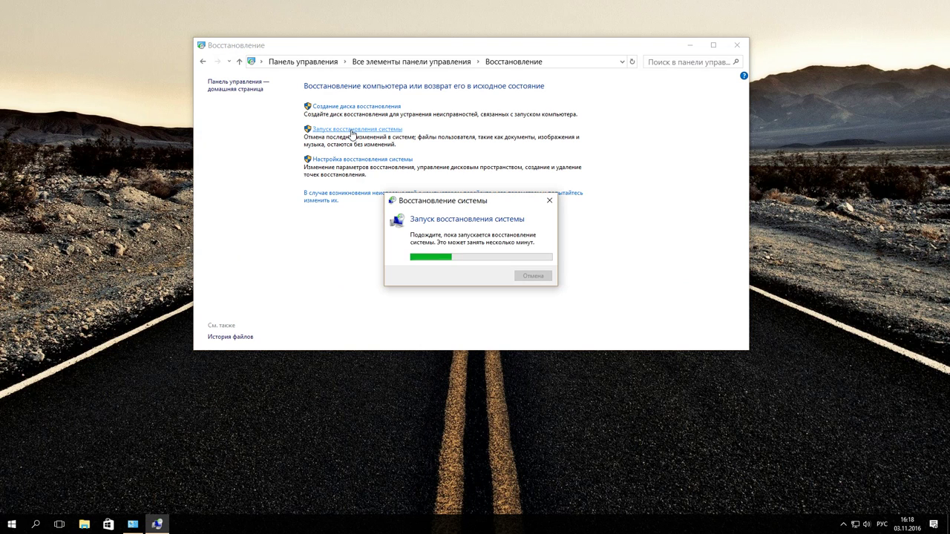
Choose the manual restore point "Точка восстановления" dated 03.11.2016 16:08:46 and proceed with the restore wizard
left_click(558, 368)
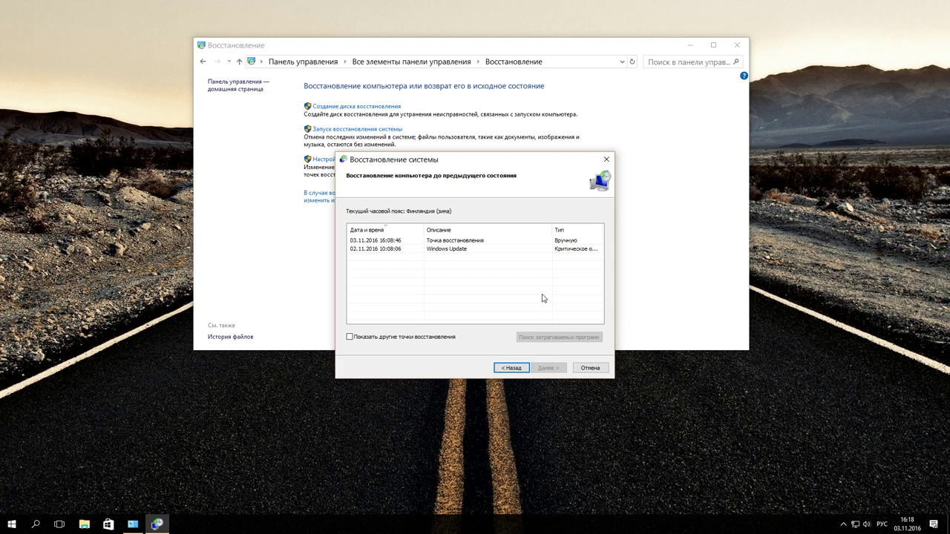
left_click(434, 241)
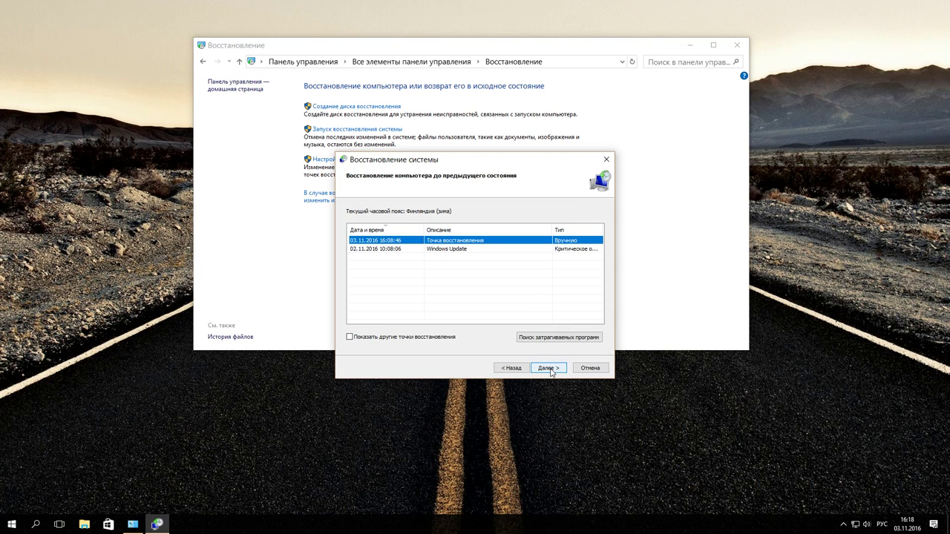
left_click(549, 369)
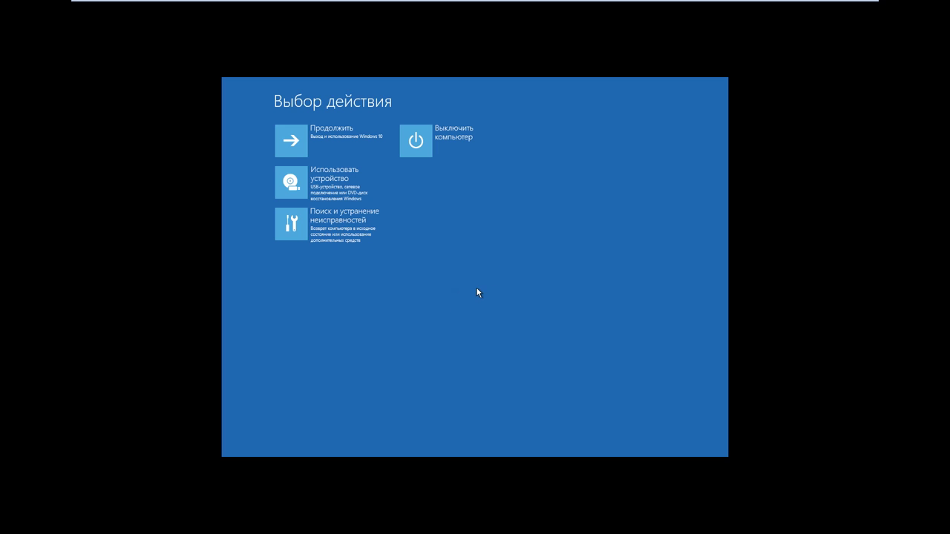
Start System Restore from the recovery environment's advanced troubleshooting options and select the system image restore point dated 28.10.2016 11:40:30
left_click(342, 231)
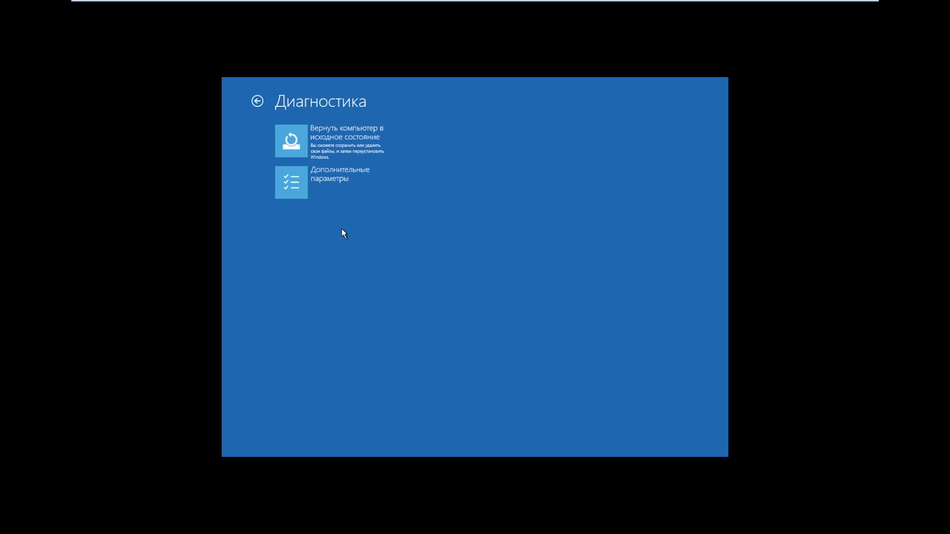
left_click(316, 191)
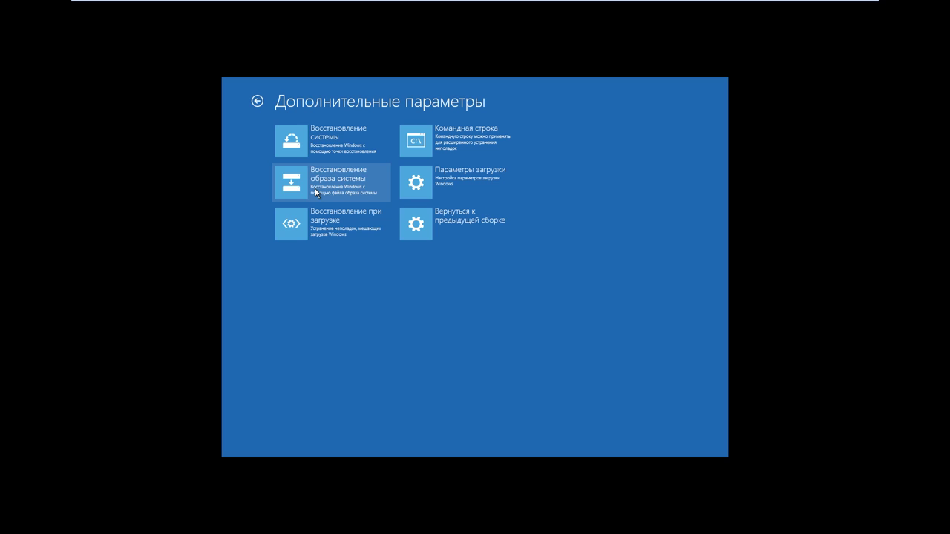
left_click(322, 141)
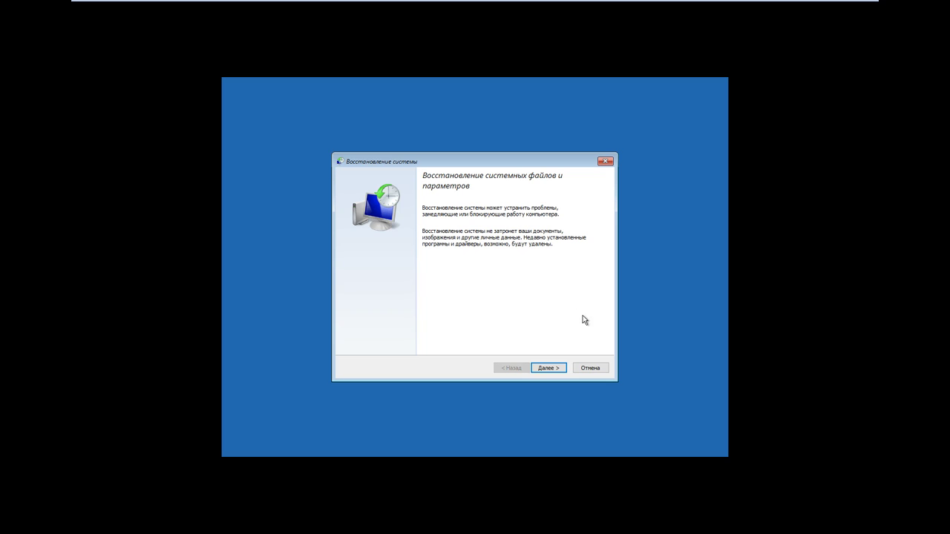
left_click(540, 368)
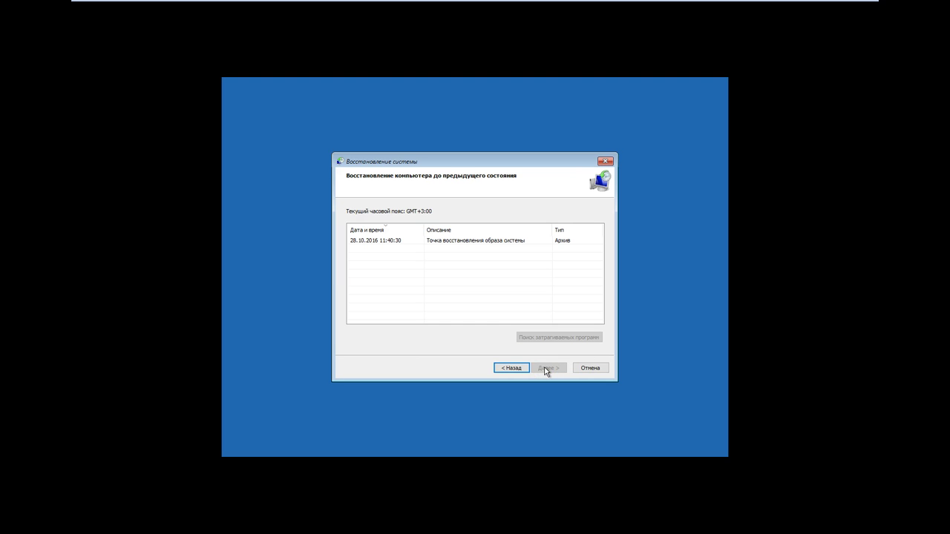
left_click(437, 239)
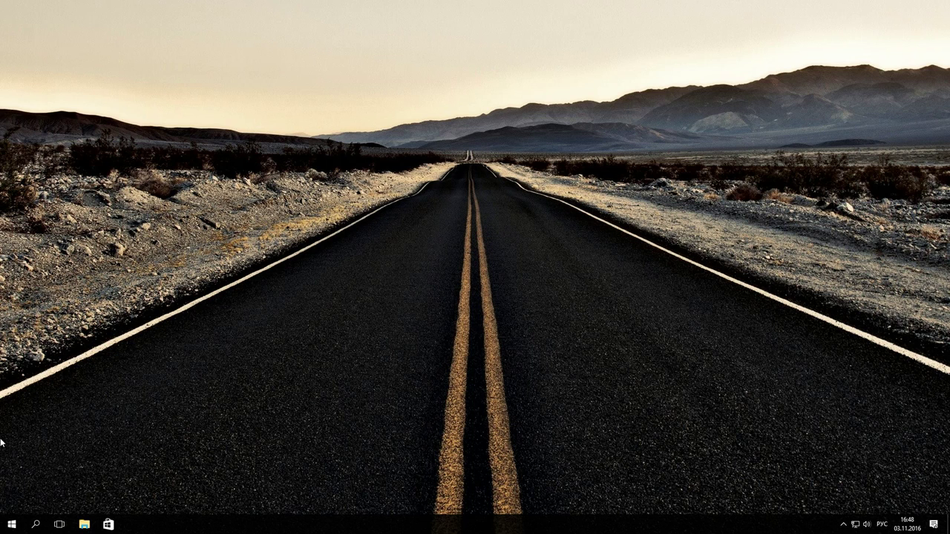
Launch System Restore by running rstrui.exe in a Command Prompt opened with administrator rights
right_click(11, 524)
left_click(93, 379)
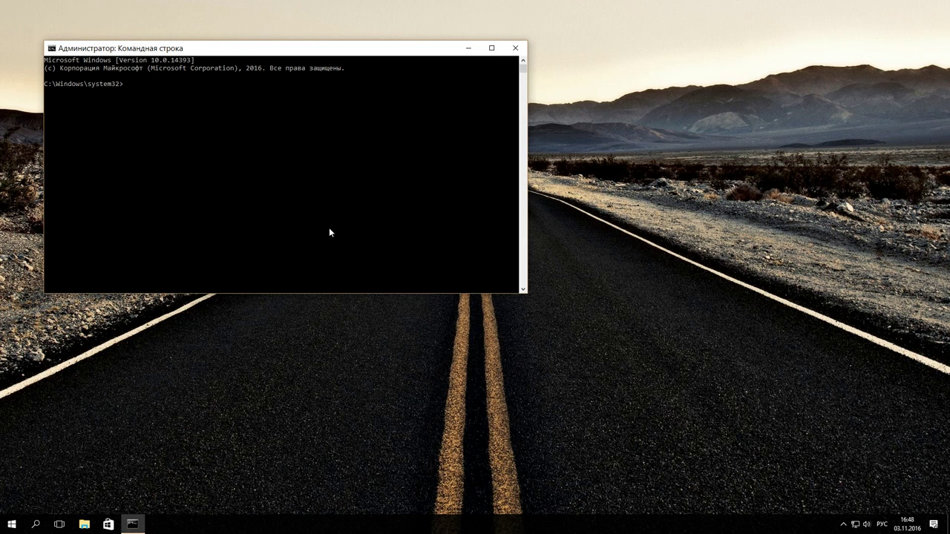
key("alt+shift")
type("rs")
type("tri")
type("i")
type(".exe")
key("Return")
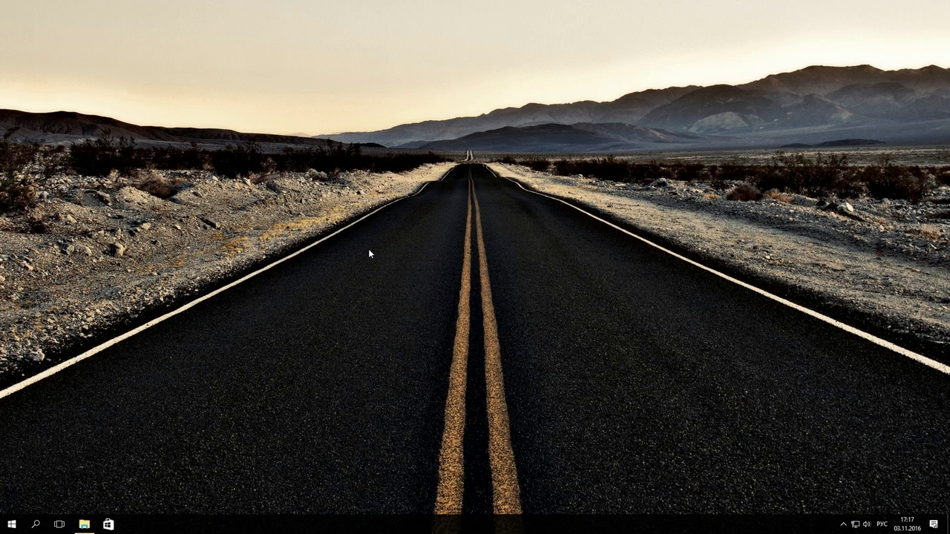
Open the properties of Локальный диск (C:) in File Explorer and start Disk Cleanup (Очистка диска) for it
left_click(87, 523)
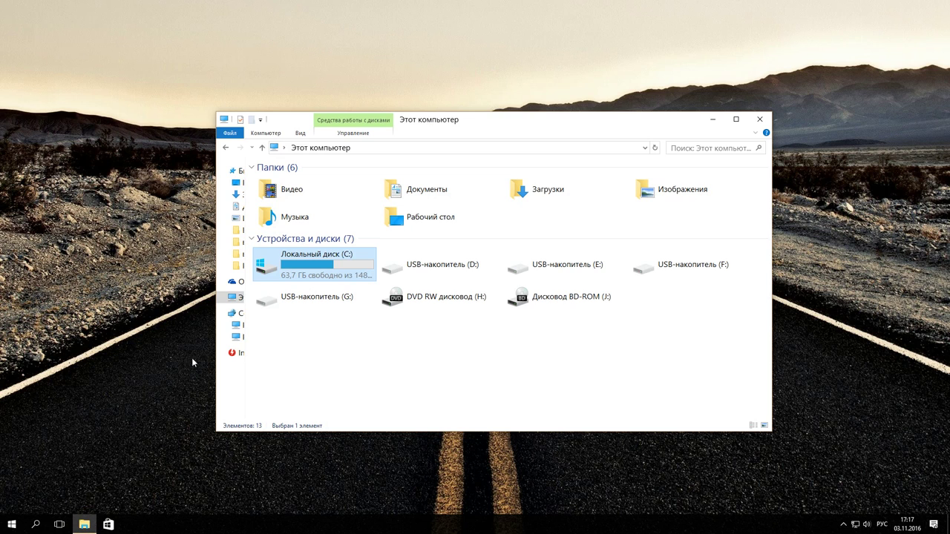
double_click(289, 273)
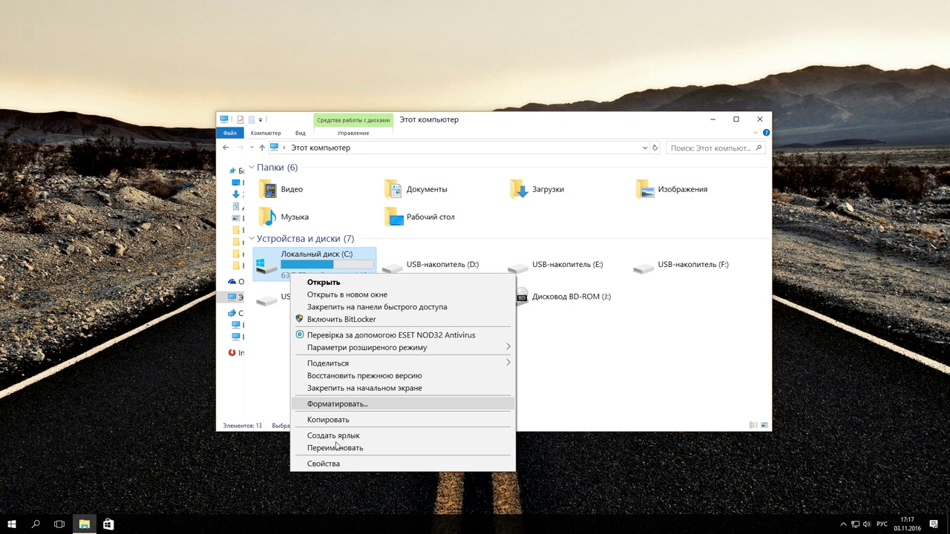
left_click(334, 464)
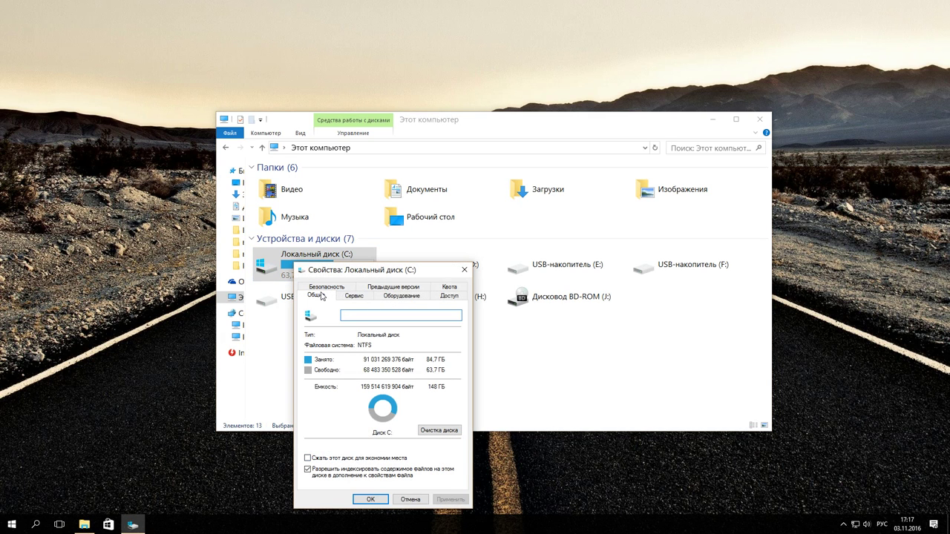
left_click(439, 430)
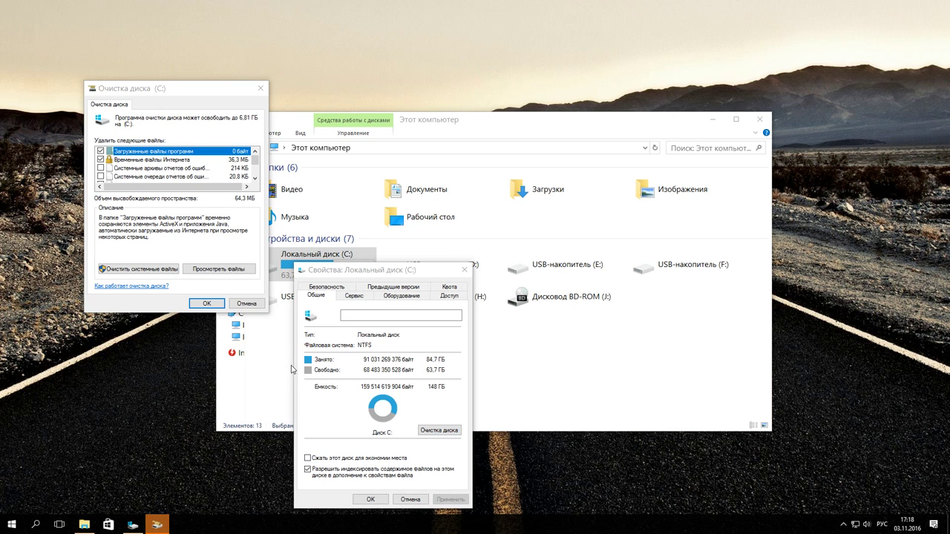
Include system files in the cleanup, view the additional option for removing older restore points and shadow copies, and close the windows without cleaning
left_click(134, 270)
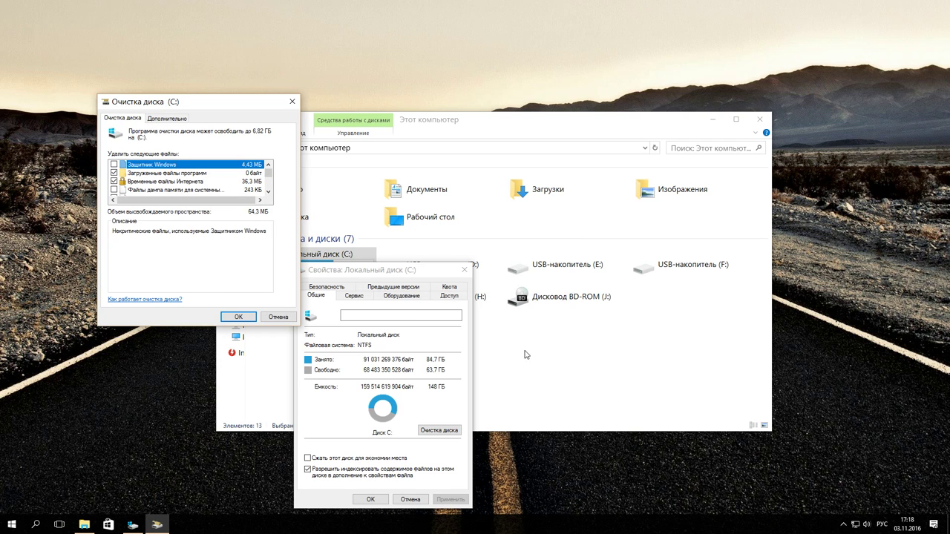
left_click(185, 122)
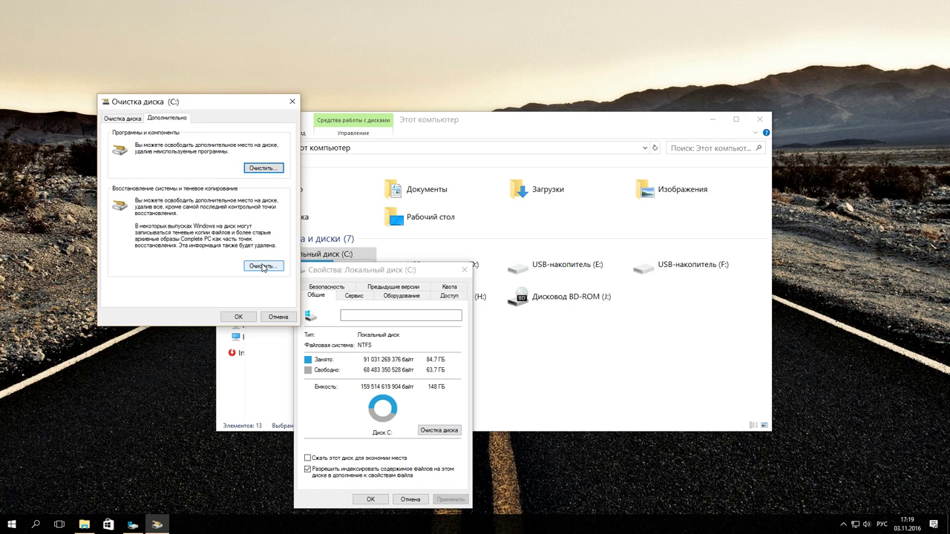
left_click(292, 101)
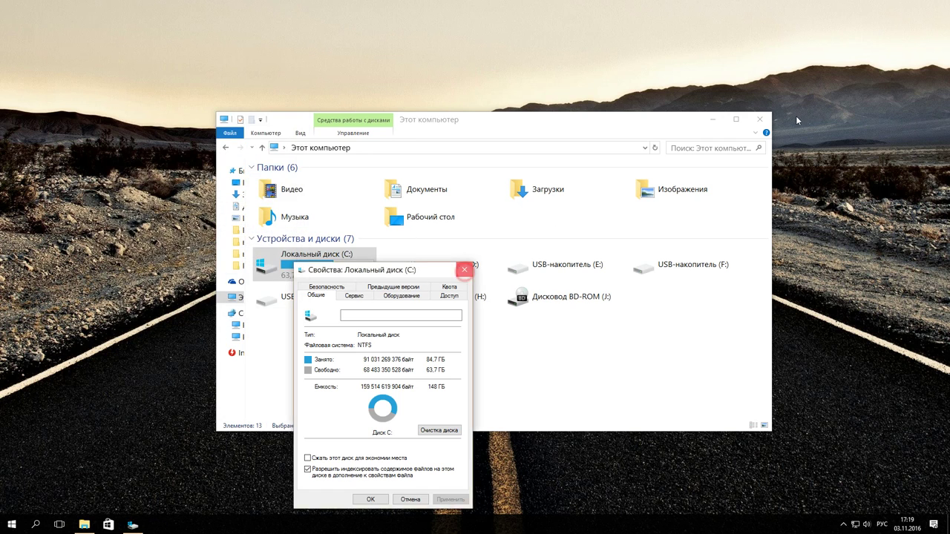
key("Escape")
left_click(758, 120)
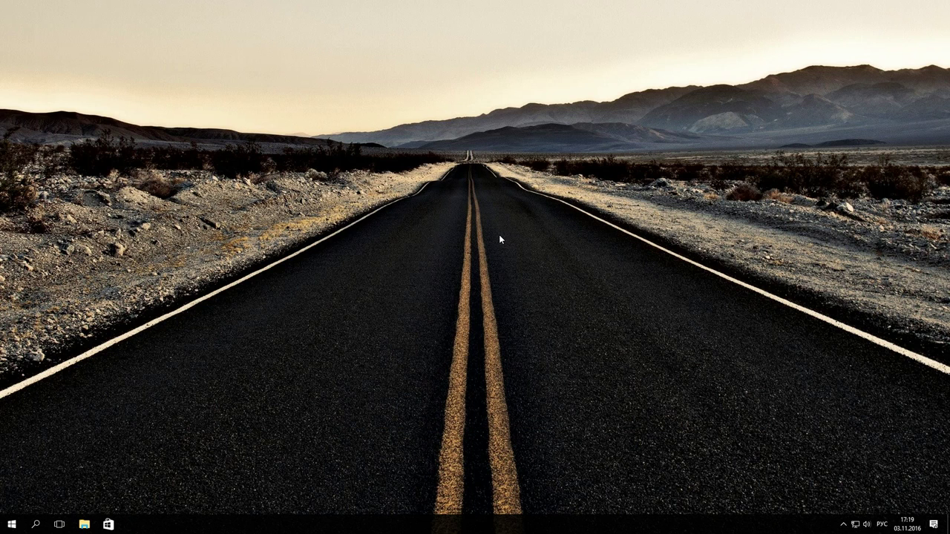
Open the system protection settings for Локальный диск (C:) through System Restore configuration (Настройка восстановления системы) in Control Panel's Recovery section
right_click(12, 525)
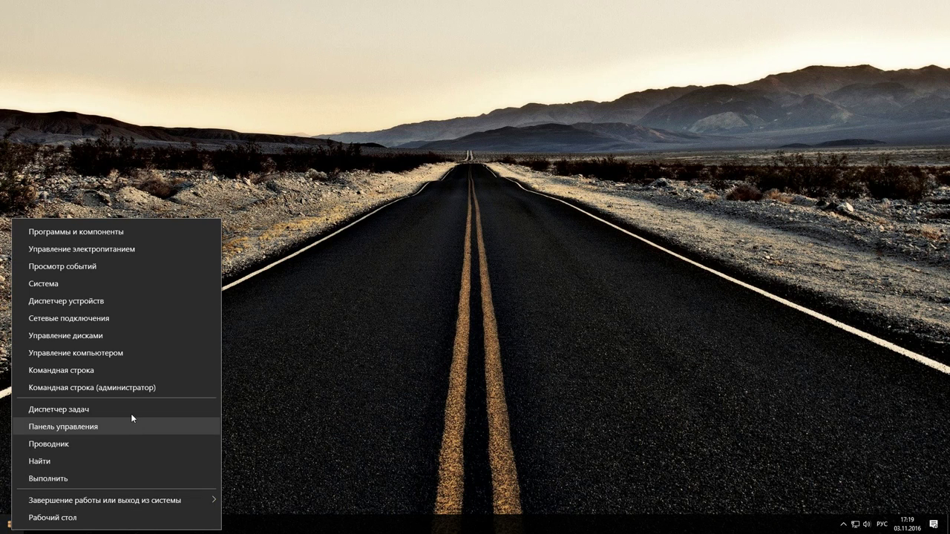
left_click(115, 426)
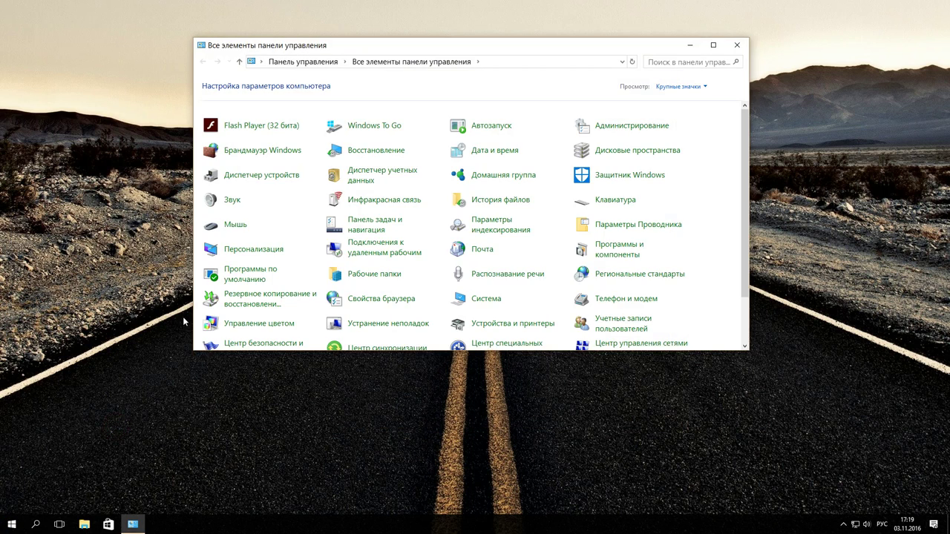
left_click(375, 152)
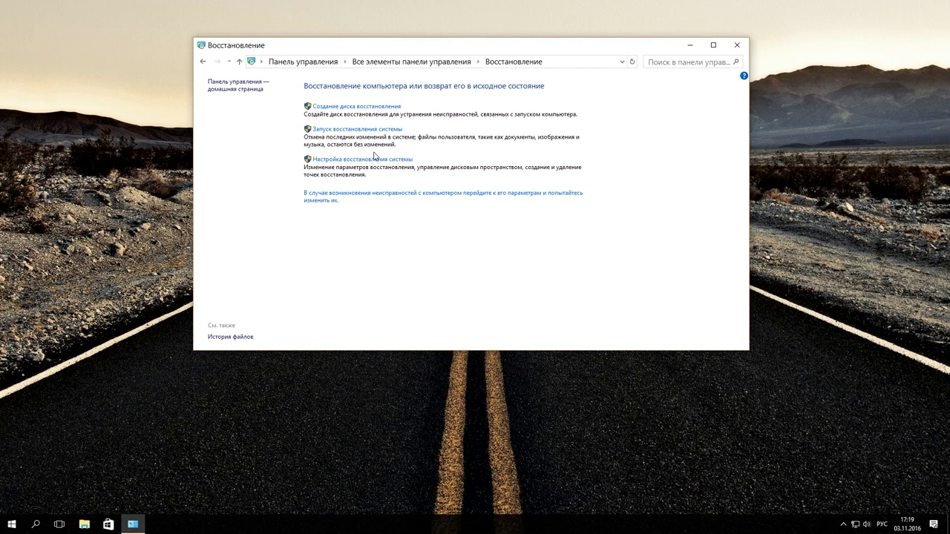
left_click(362, 159)
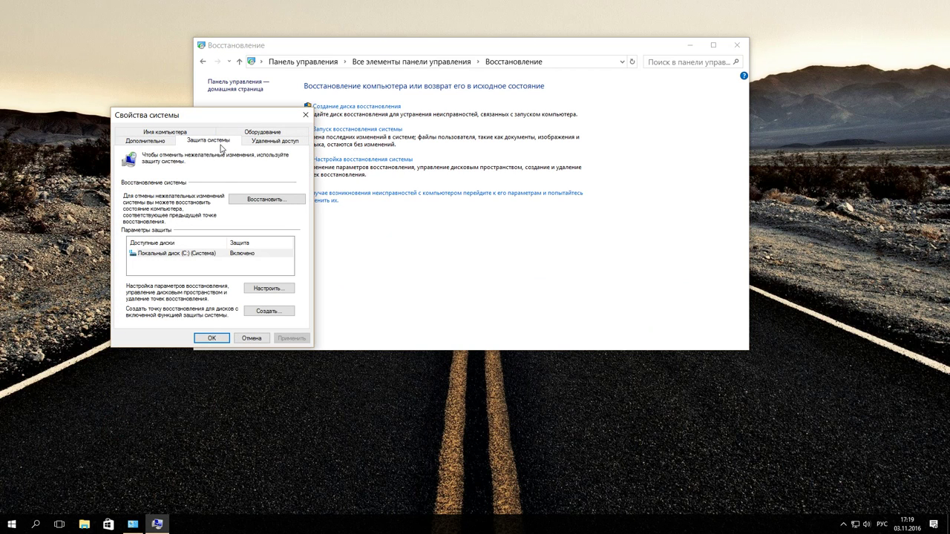
left_click(268, 288)
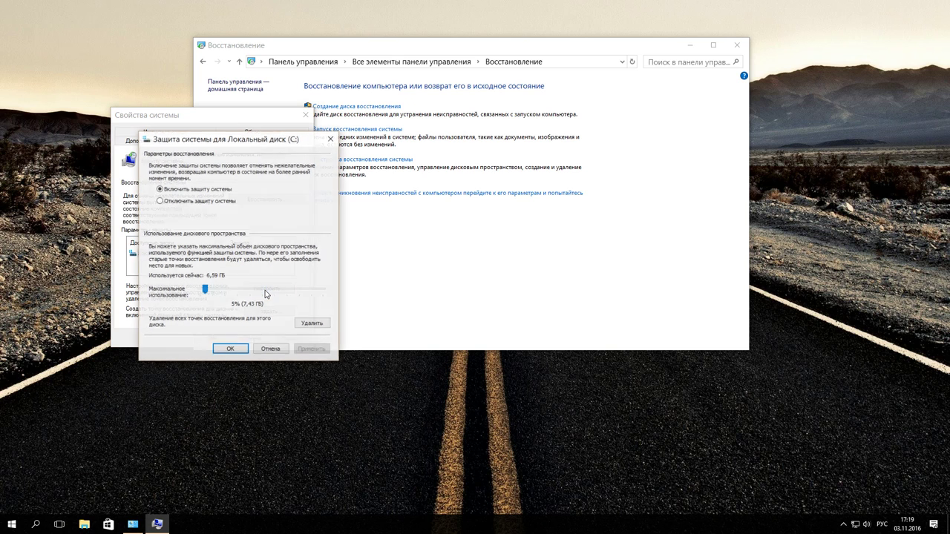